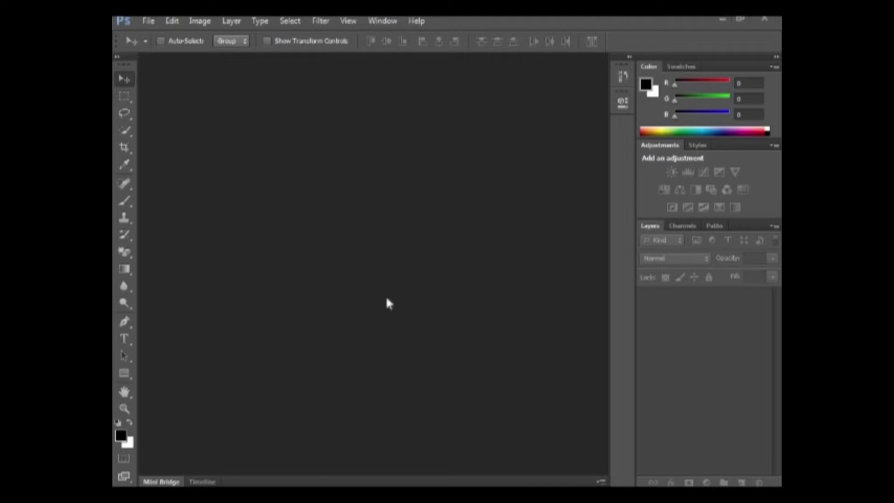
# - Start a new document named Logo with the Custom preset, sized 4 × 4 centimeters at 72 pixels/centimeter
pyautogui.click(147, 22)
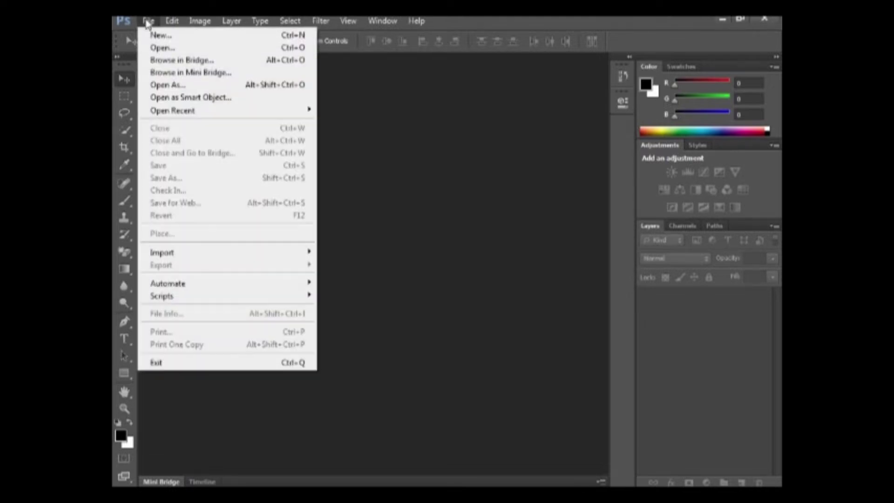
pyautogui.click(213, 44)
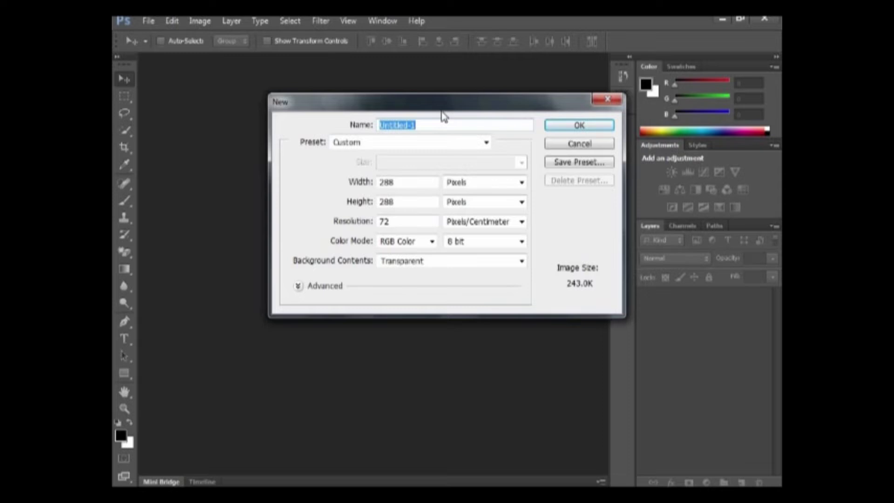
pyautogui.write('Logo')
pyautogui.click(486, 143)
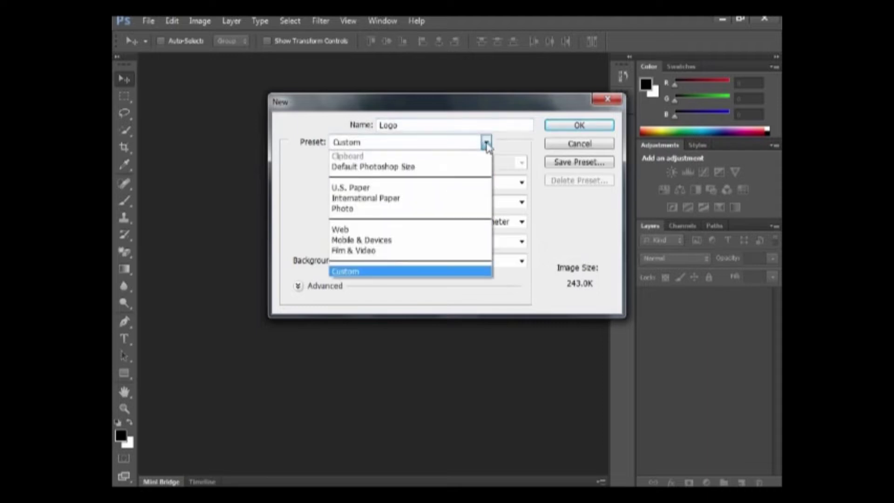
pyautogui.click(491, 144)
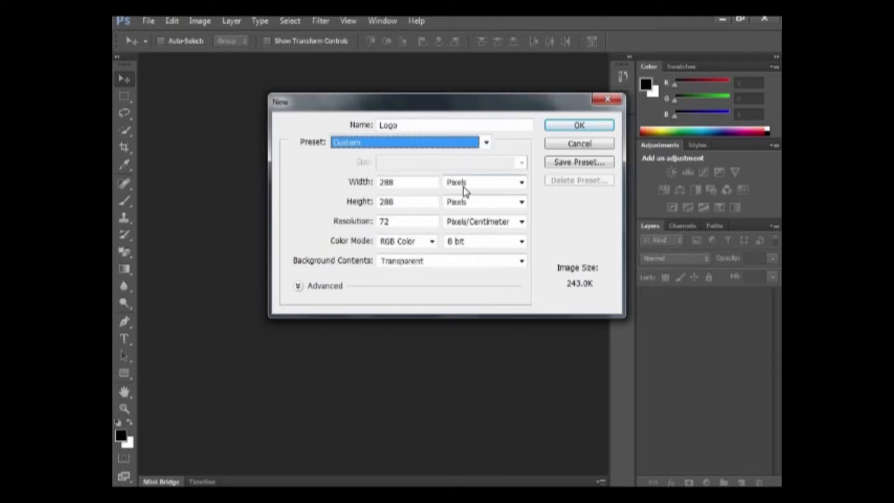
pyautogui.click(521, 183)
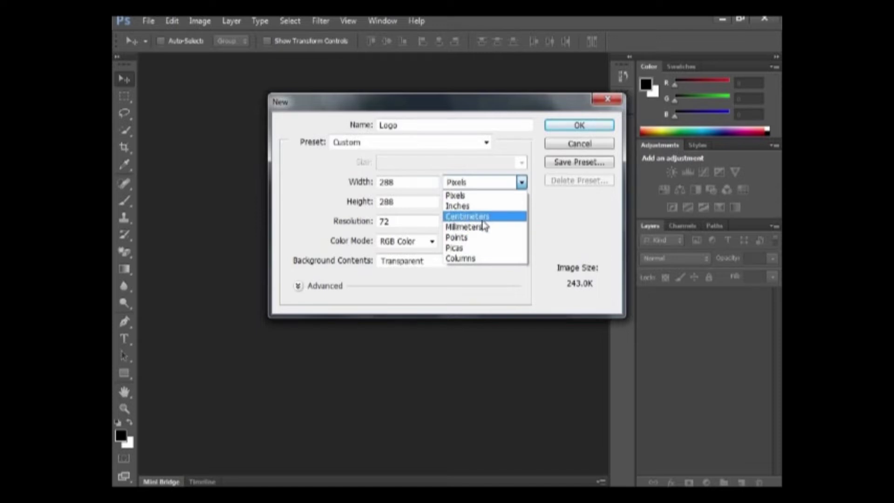
pyautogui.click(482, 219)
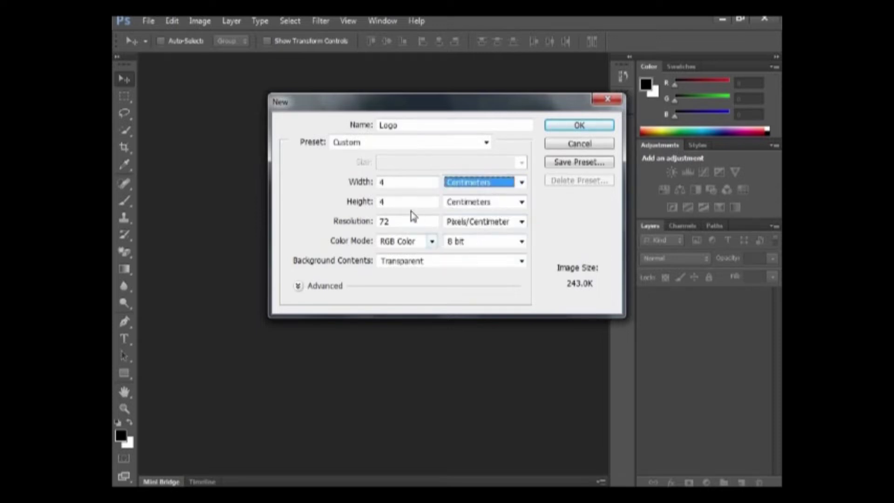
pyautogui.doubleClick(392, 182)
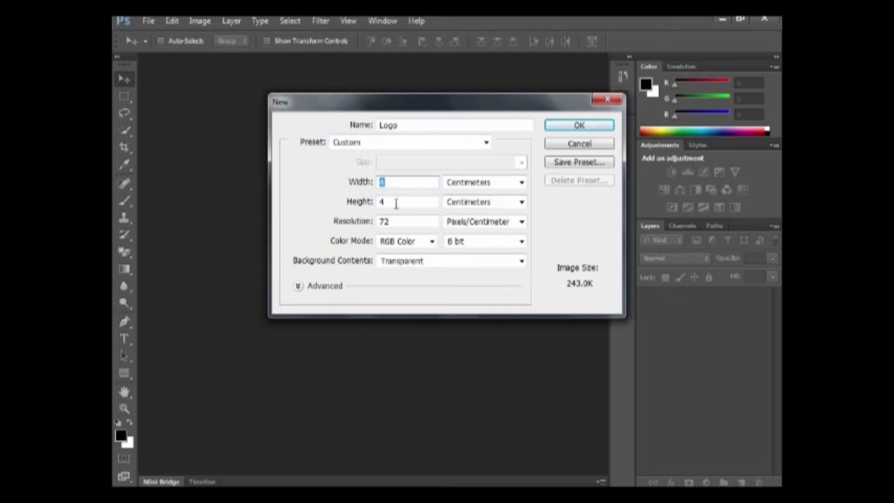
pyautogui.press('Tab')
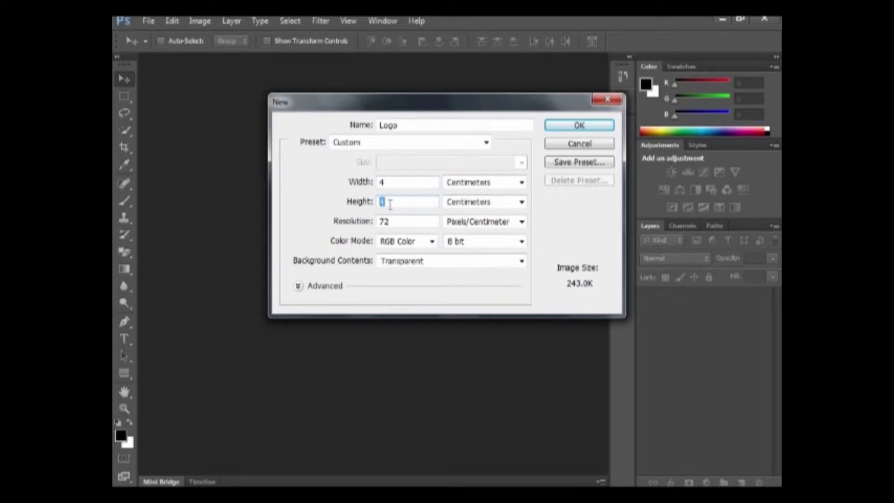
pyautogui.press('Tab')
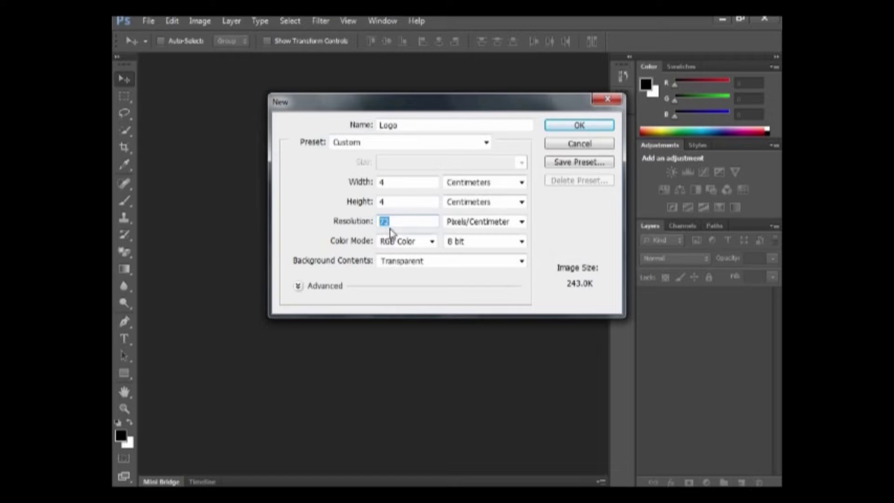
# - Keep the color mode at RGB Color, set the background contents to Transparent, and create the document
pyautogui.click(432, 242)
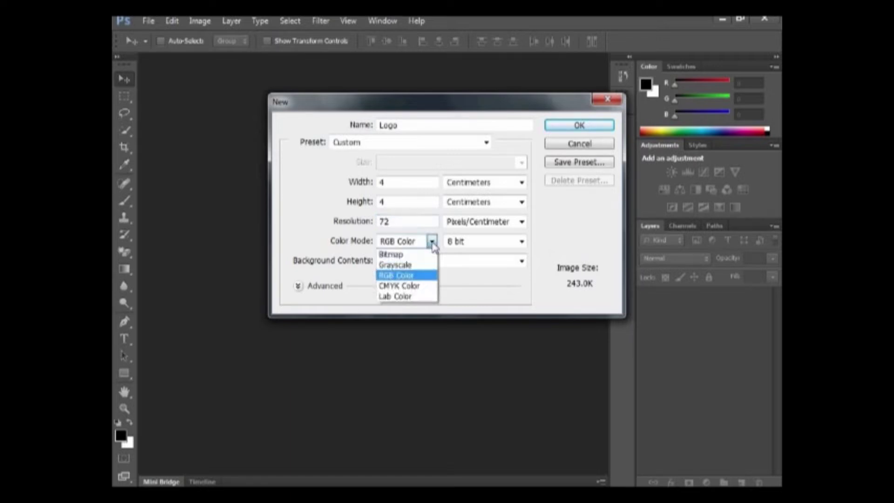
pyautogui.click(432, 242)
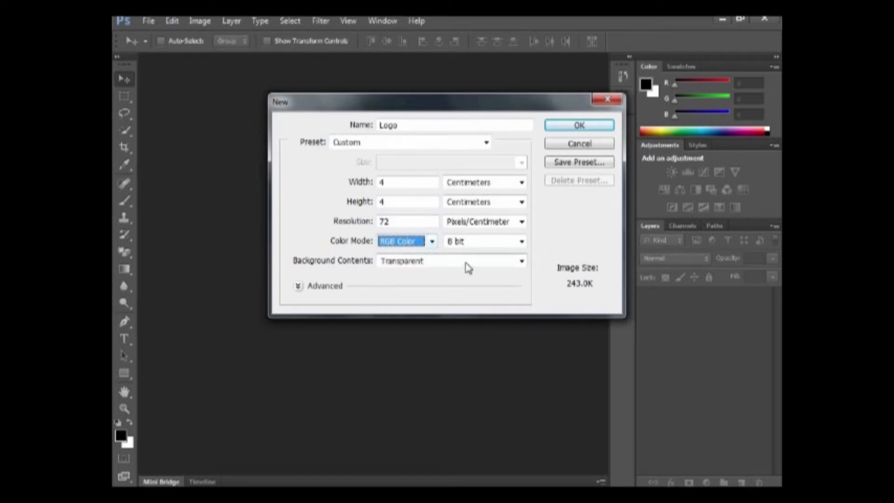
pyautogui.click(521, 261)
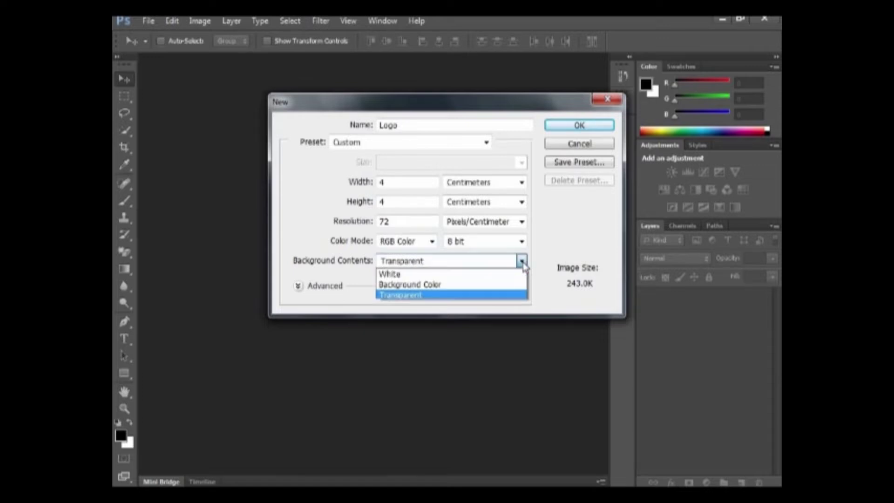
pyautogui.click(461, 296)
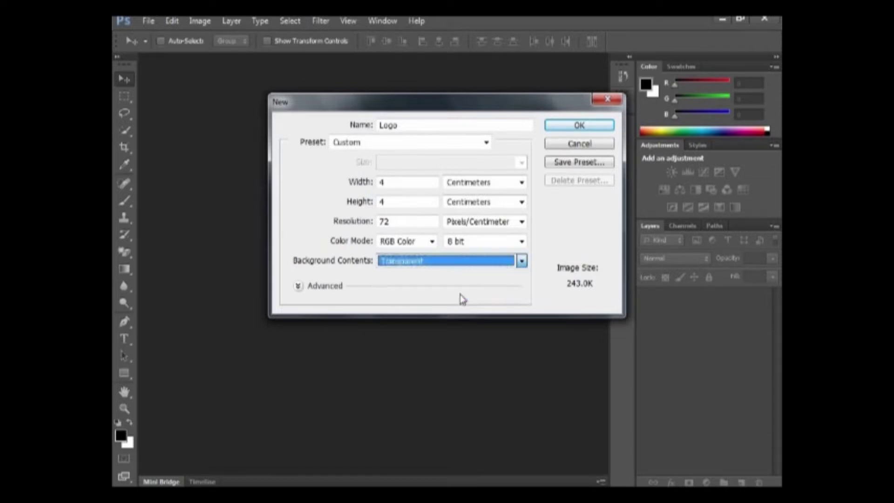
pyautogui.click(298, 287)
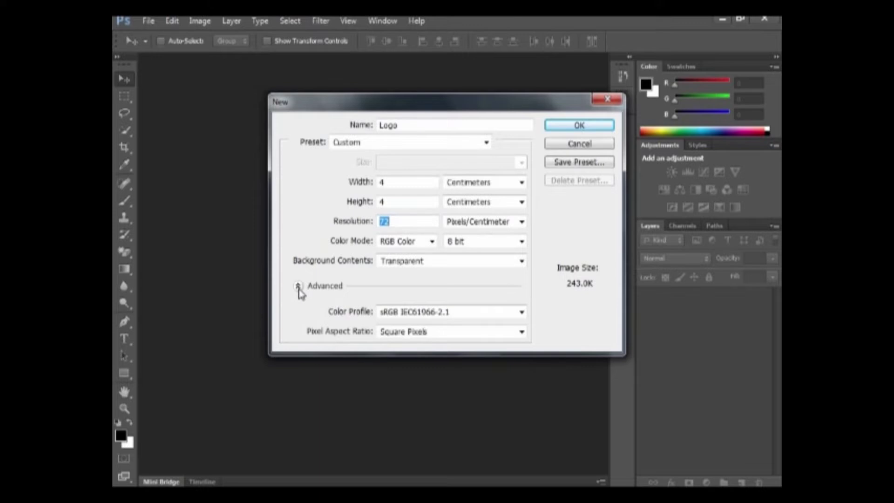
pyautogui.click(299, 287)
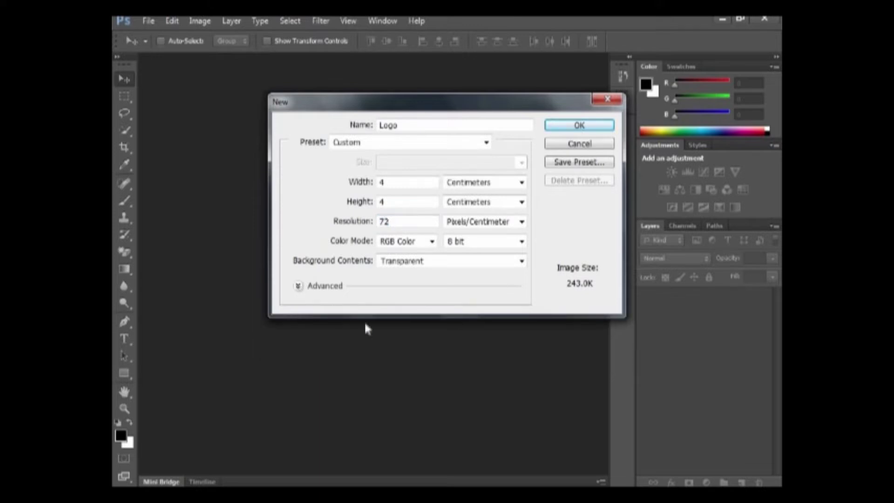
pyautogui.click(580, 127)
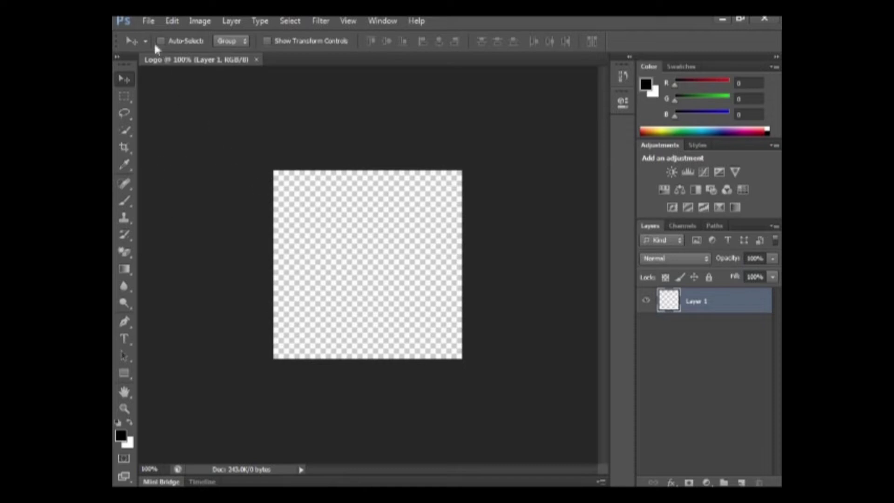
# - Place the star logo image "download (1)" and stretch it vertically to about 62% height, centered over the full canvas height
pyautogui.click(150, 21)
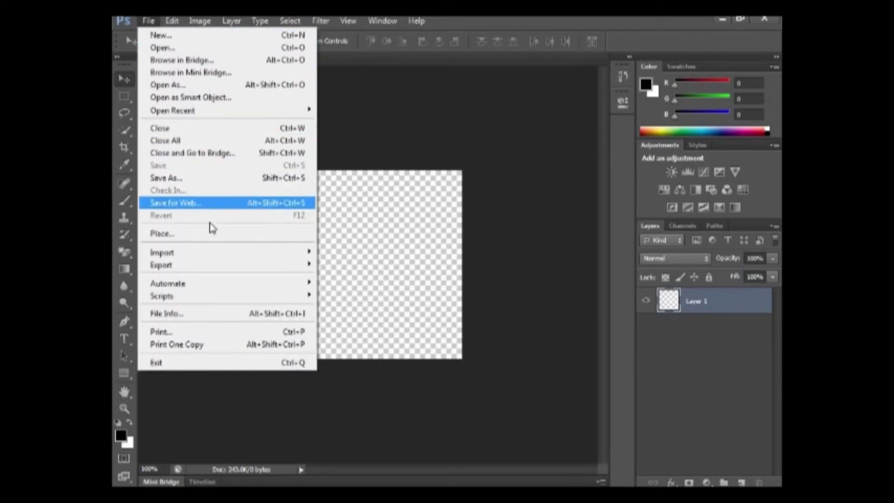
pyautogui.click(232, 238)
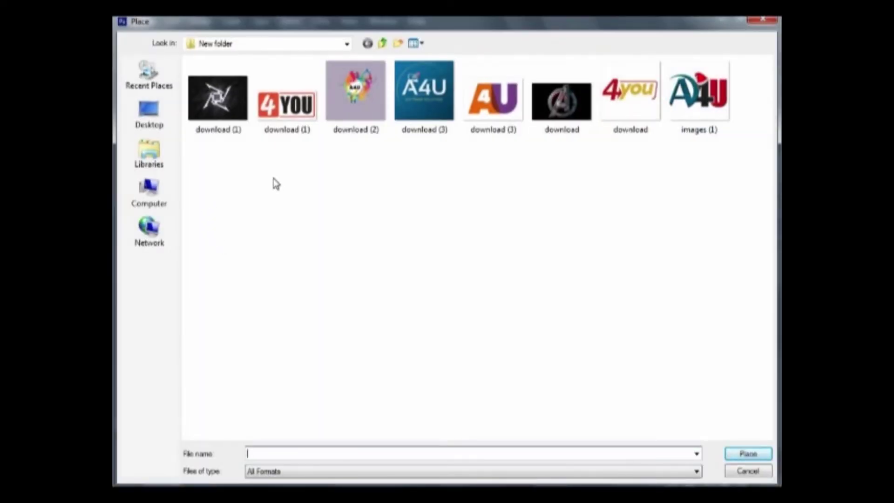
pyautogui.doubleClick(222, 113)
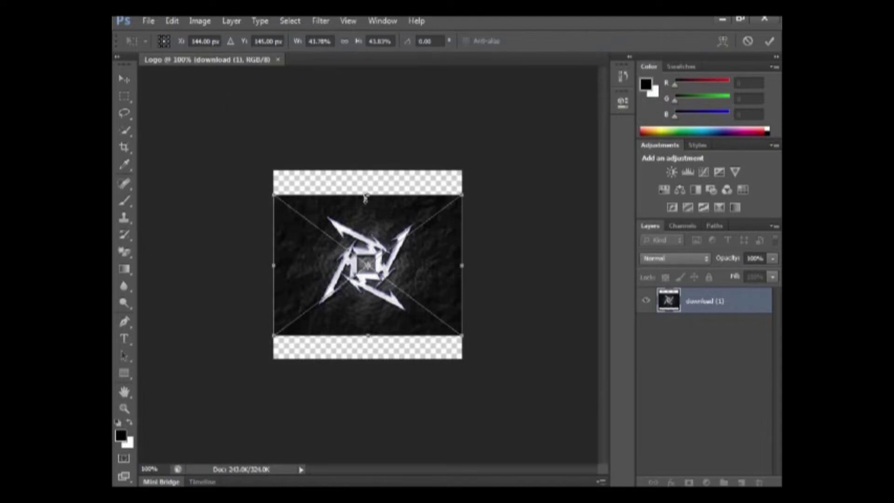
pyautogui.moveTo(367, 195); pyautogui.dragTo(368, 171)
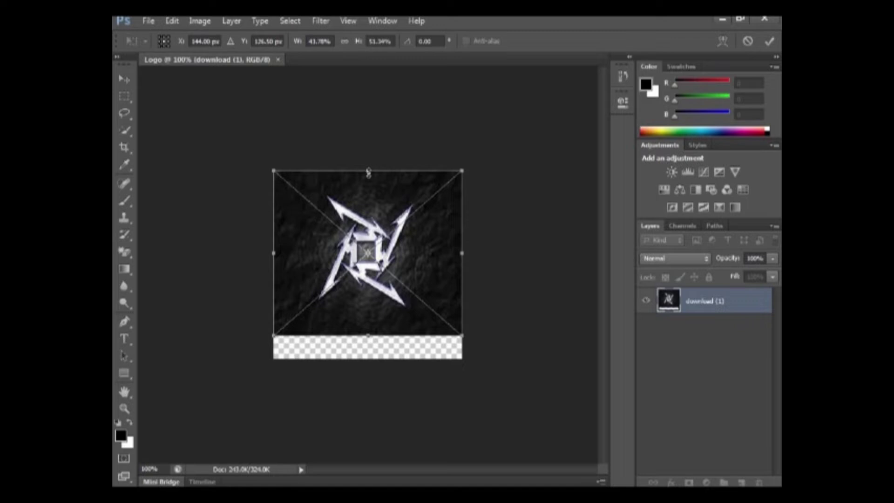
pyautogui.moveTo(369, 336); pyautogui.dragTo(368, 355)
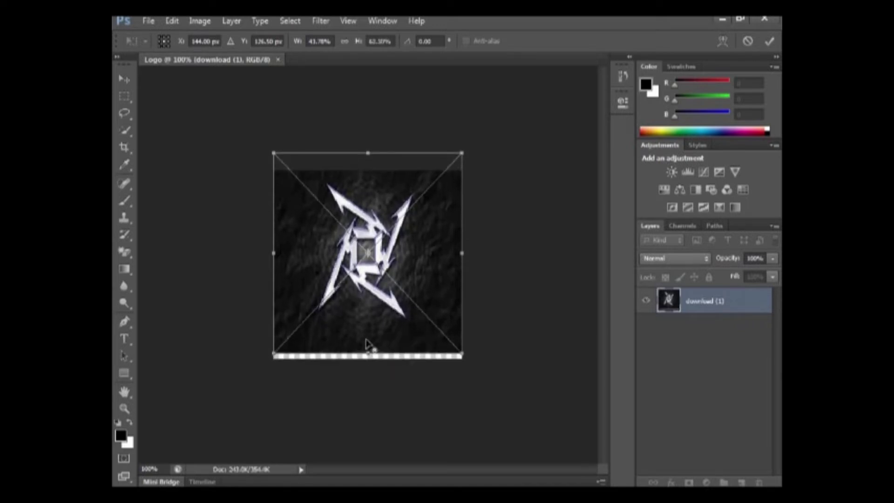
pyautogui.moveTo(368, 321); pyautogui.dragTo(374, 337)
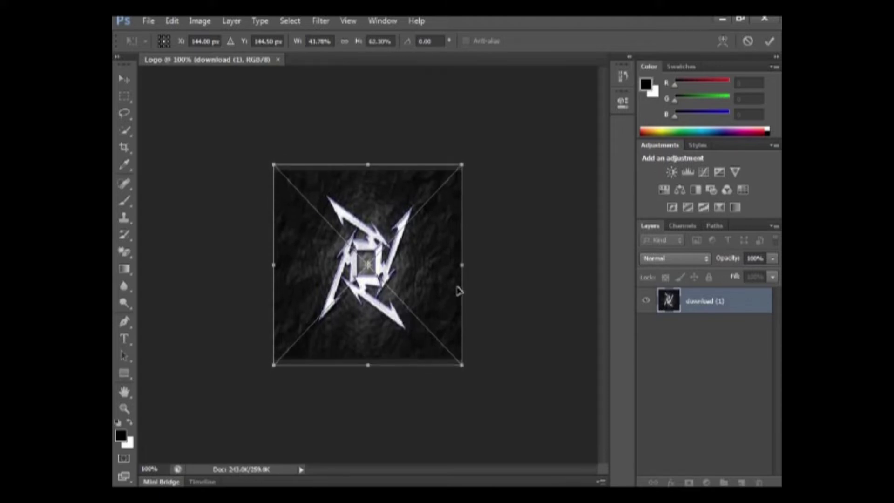
pyautogui.press('Return')
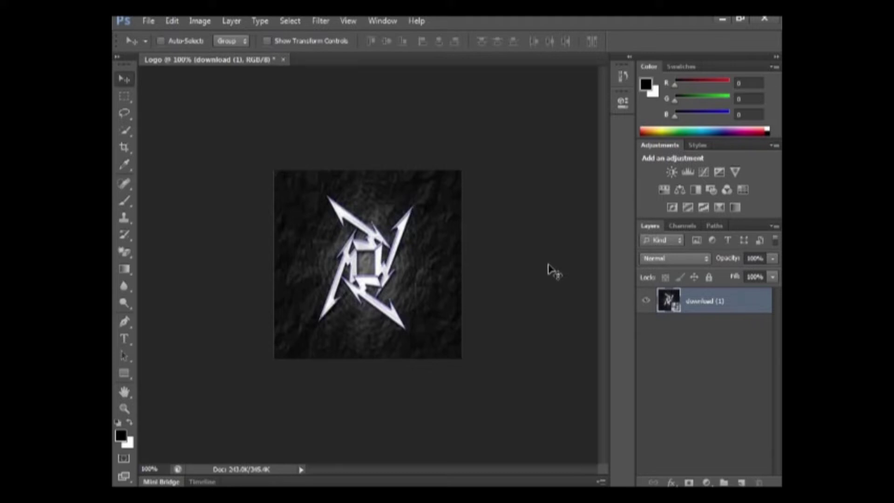
# - Free-transform the placed star logo to about 46.8% width so it extends past both canvas sides
pyautogui.hotkey('ctrl', 't')
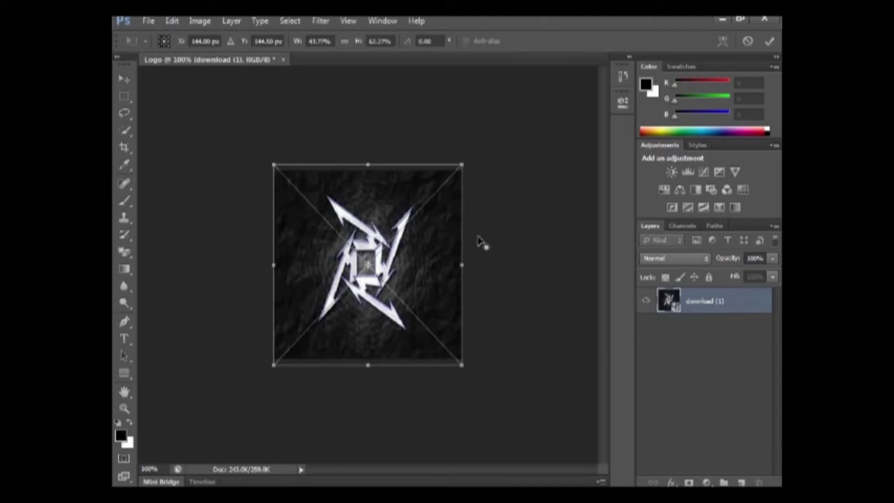
pyautogui.moveTo(464, 265); pyautogui.dragTo(469, 262)
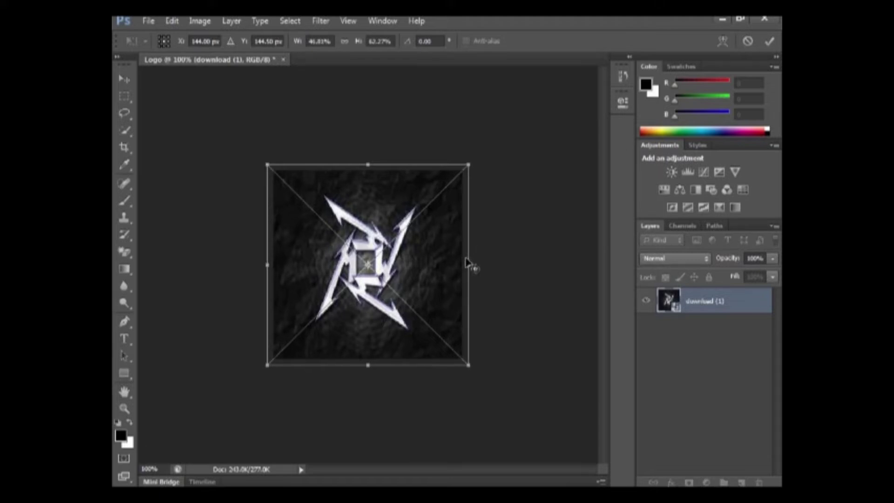
pyautogui.press('Return')
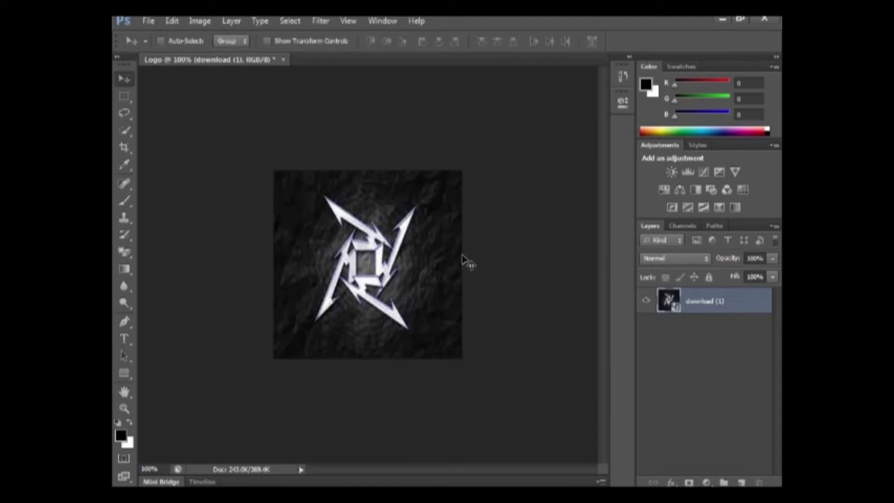
# - Place the Avengers logo image "download" and stretch it over the canvas to about 78.7% width and 68.3% height, shifted slightly left
pyautogui.click(148, 21)
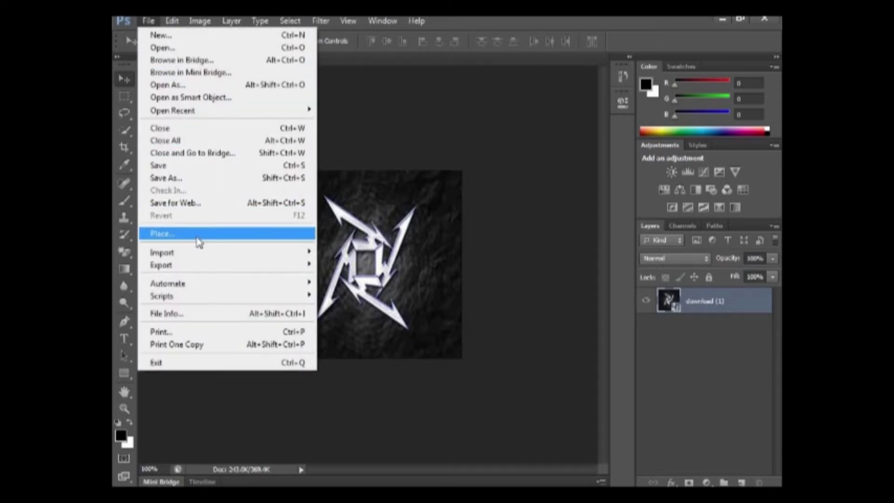
pyautogui.click(213, 234)
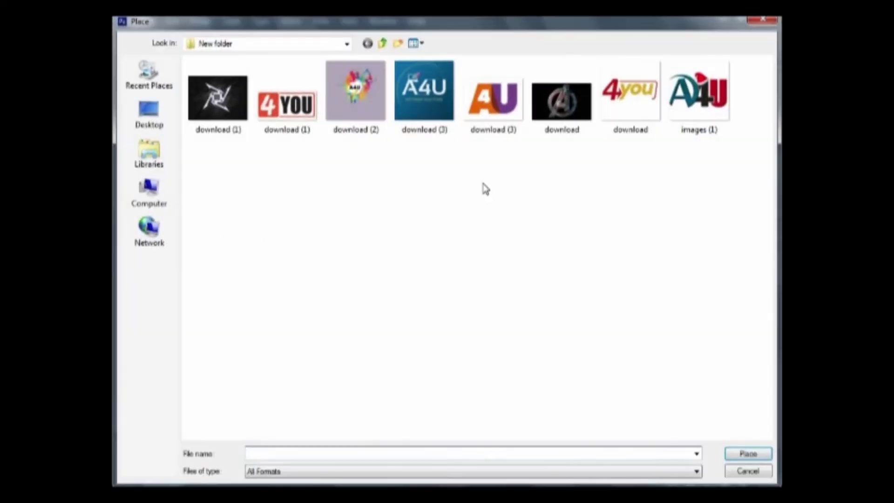
pyautogui.click(575, 109)
pyautogui.doubleClick(575, 109)
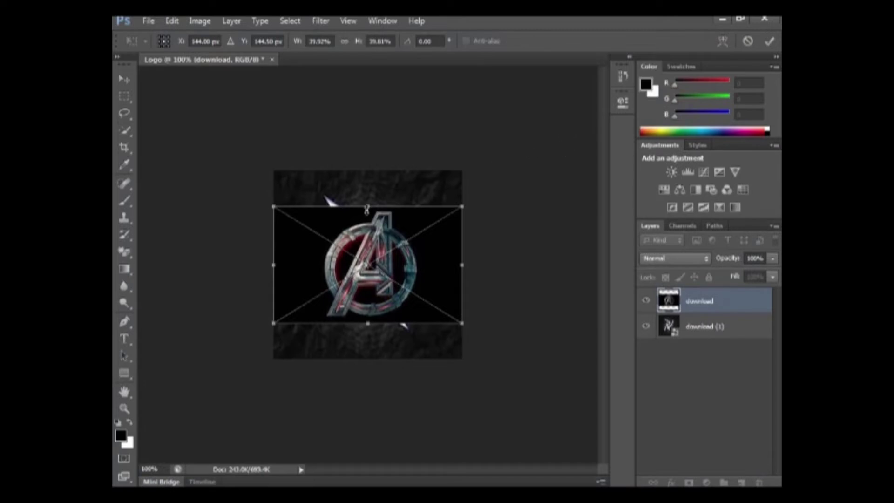
pyautogui.moveTo(371, 204); pyautogui.dragTo(378, 165)
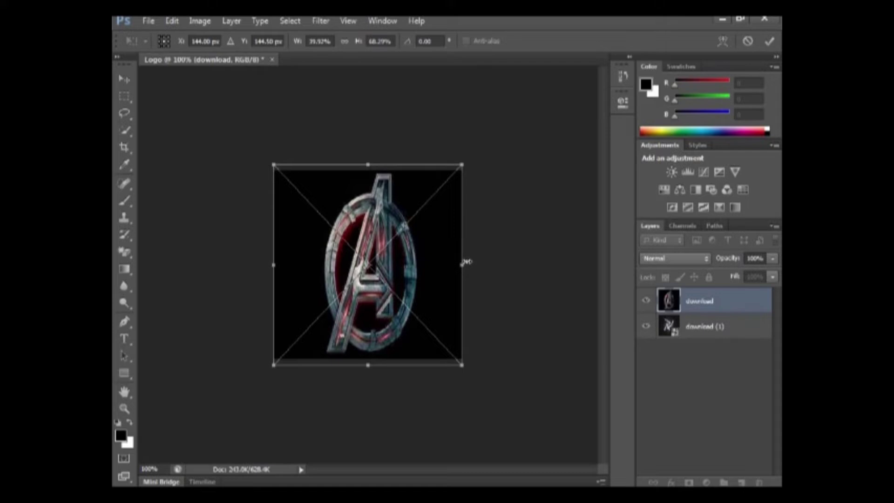
pyautogui.moveTo(462, 263); pyautogui.dragTo(469, 262)
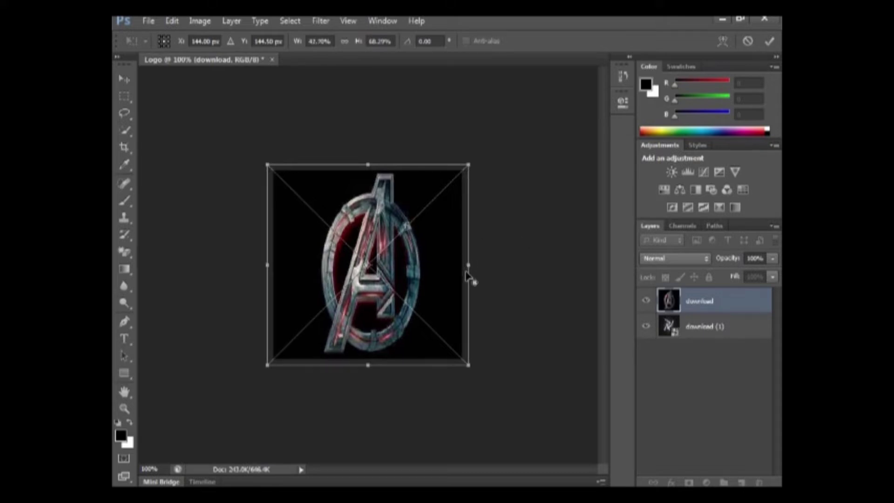
pyautogui.moveTo(465, 264); pyautogui.dragTo(553, 259)
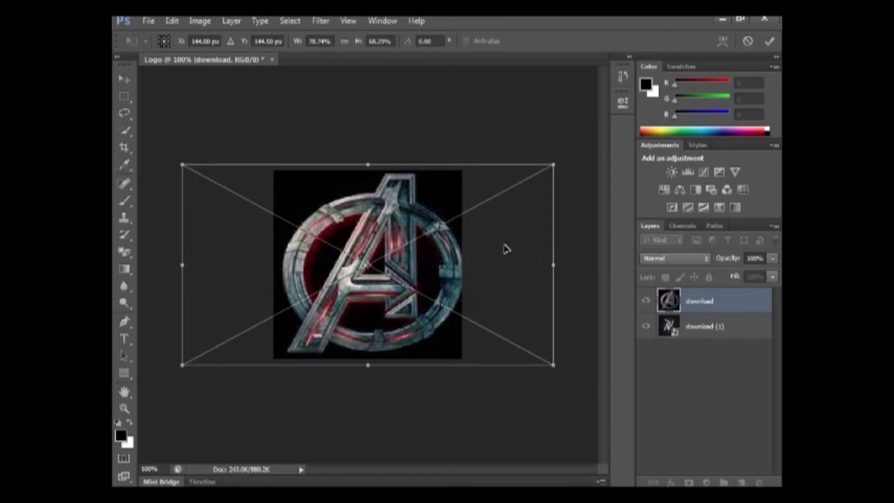
pyautogui.moveTo(504, 248); pyautogui.dragTo(501, 247)
pyautogui.press('Return')
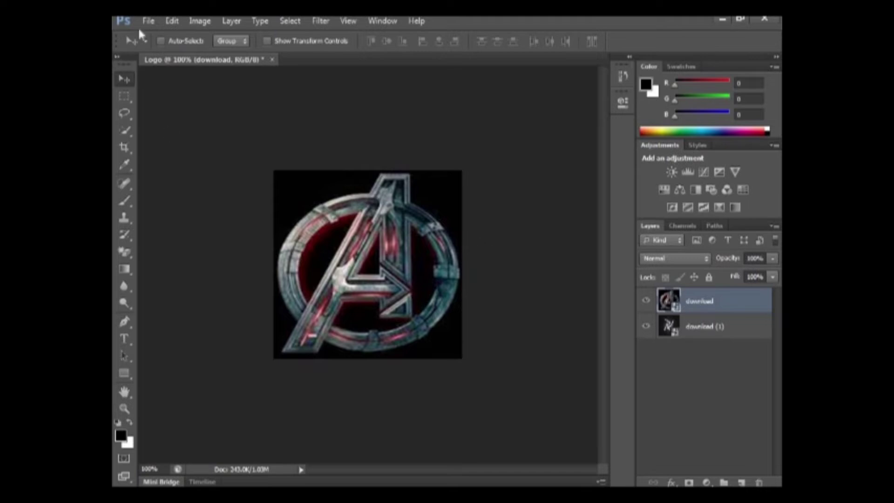
# - Place the blue A4U logo image "download (3)" over the full canvas and rasterize its layer
pyautogui.click(148, 21)
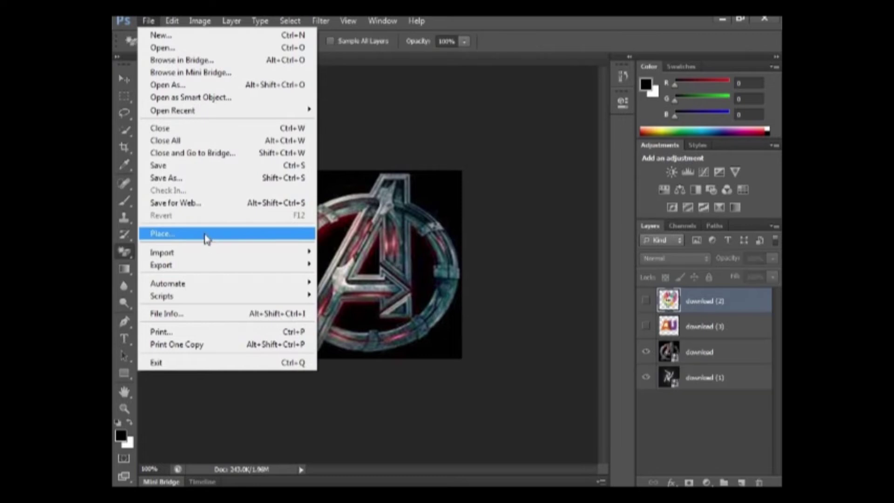
pyautogui.click(207, 235)
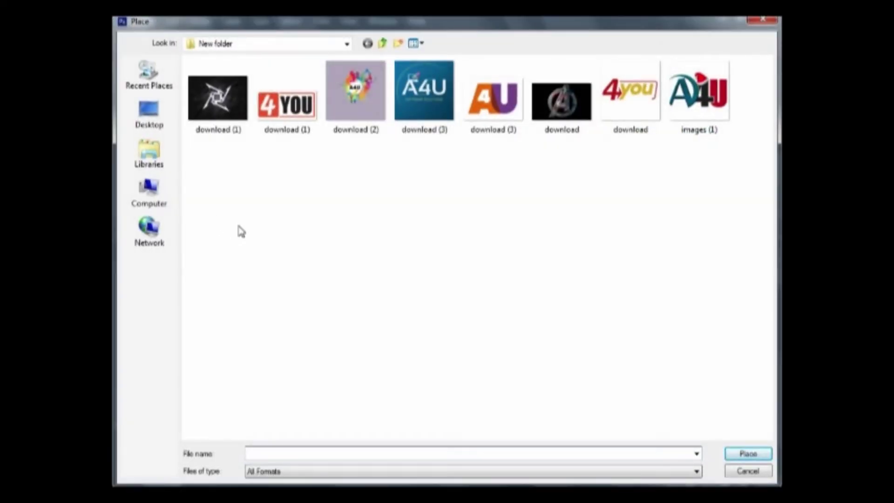
pyautogui.click(428, 102)
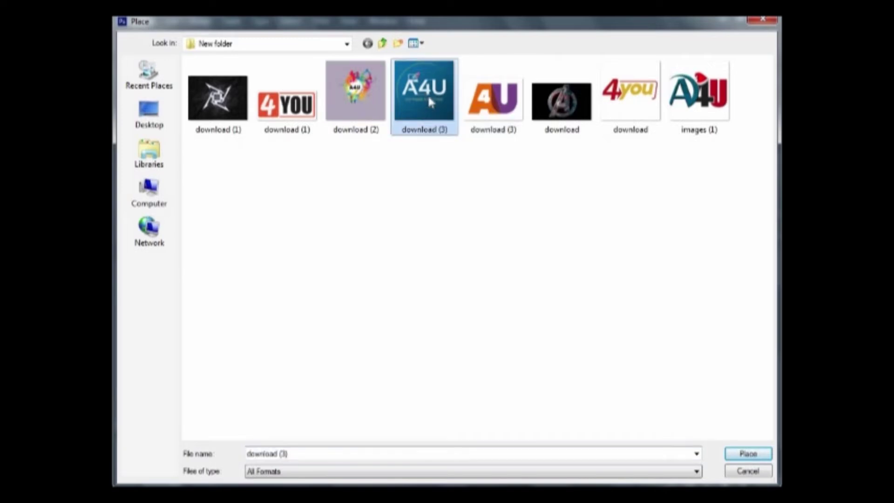
pyautogui.doubleClick(429, 98)
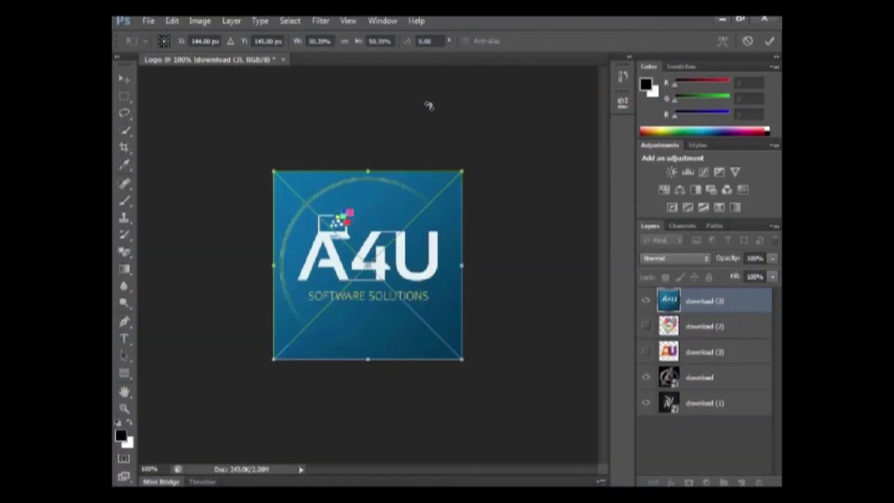
pyautogui.press('Return')
pyautogui.press('w')
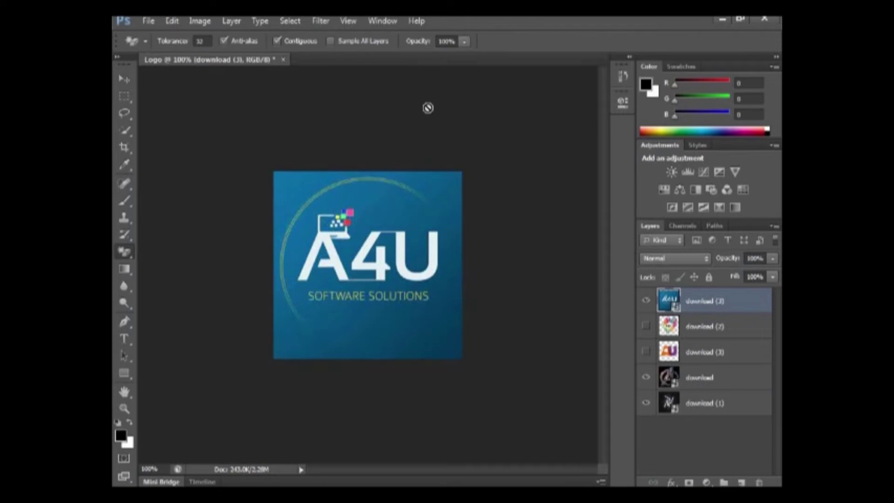
pyautogui.rightClick(750, 303)
pyautogui.click(669, 173)
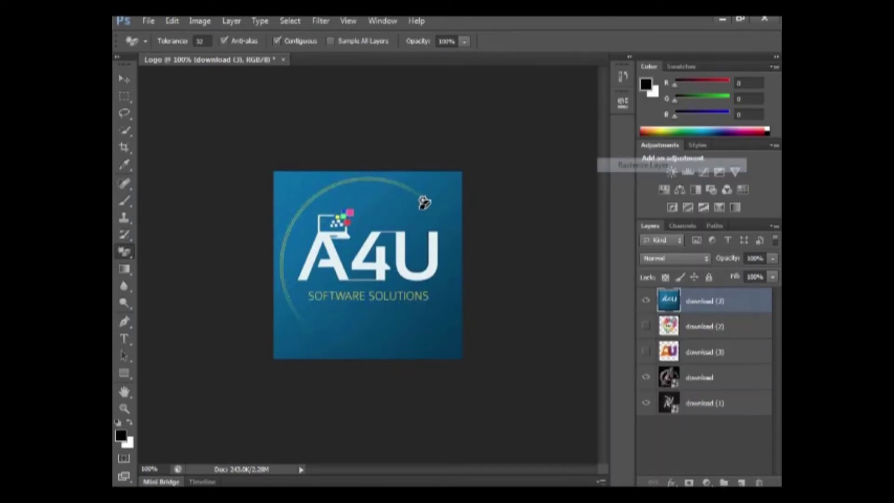
# - Erase the blue background around the A4U lettering with the Magic Eraser at tolerance 32, including the remaining upper-left corner
pyautogui.click(400, 217)
pyautogui.press('Delete')
pyautogui.click(454, 331)
pyautogui.press('Delete')
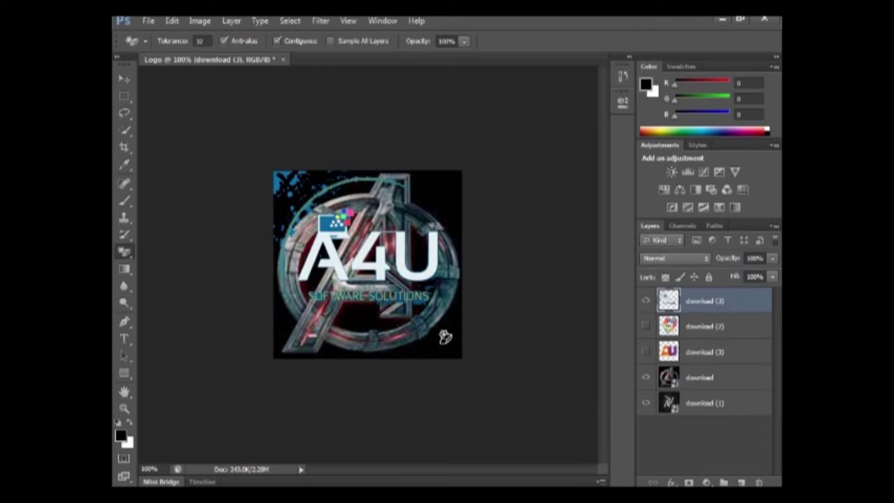
pyautogui.click(282, 183)
pyautogui.press('Delete')
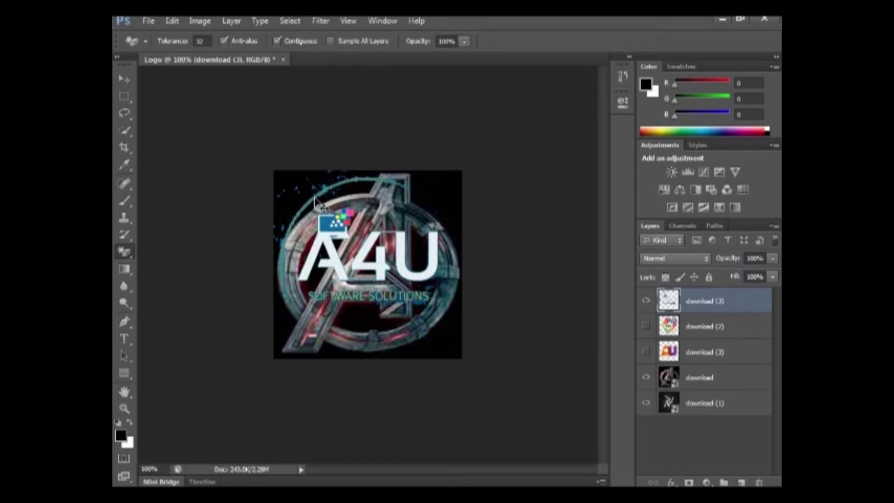
# - Erase the leftover blue specks outside the A4U logo's arc and the small dark blue square above the laptop graphic
pyautogui.hotkey('ctrl', '+')
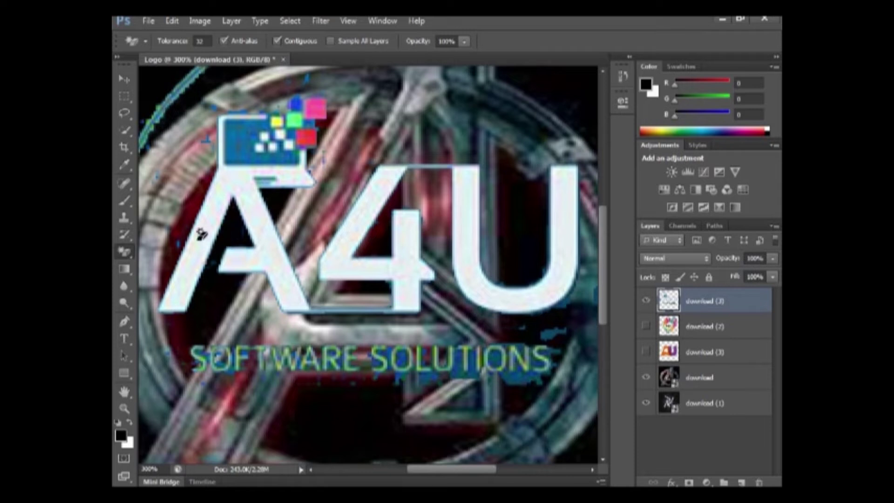
pyautogui.moveTo(214, 219); pyautogui.dragTo(295, 223)
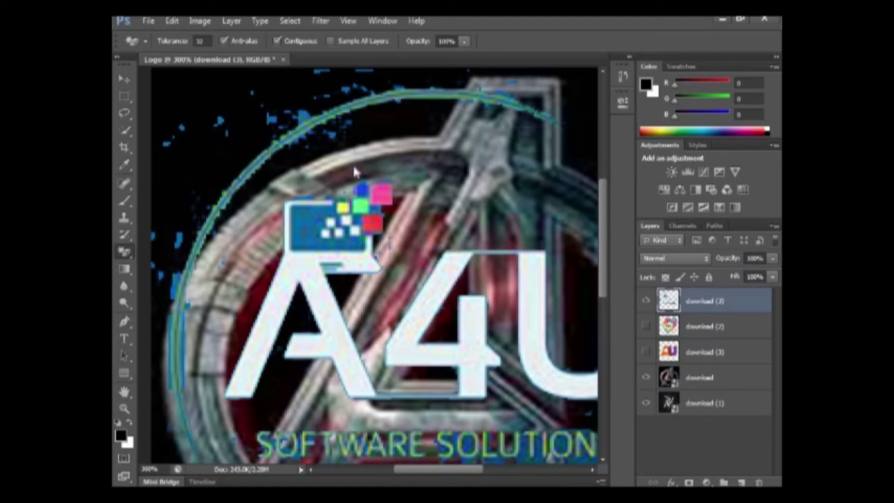
pyautogui.click(160, 272)
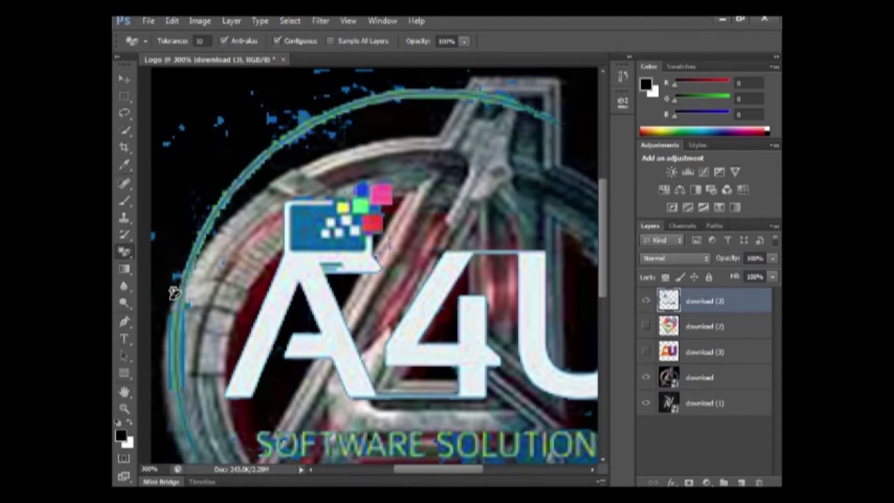
pyautogui.click(178, 275)
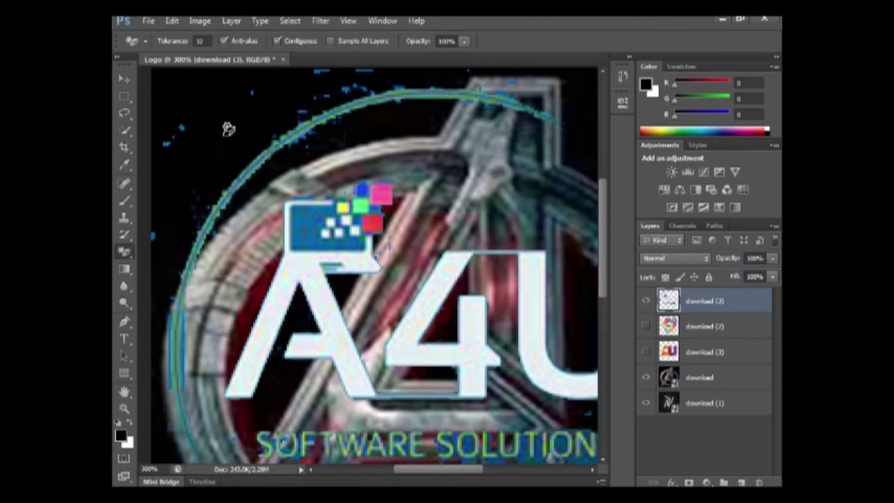
pyautogui.click(154, 234)
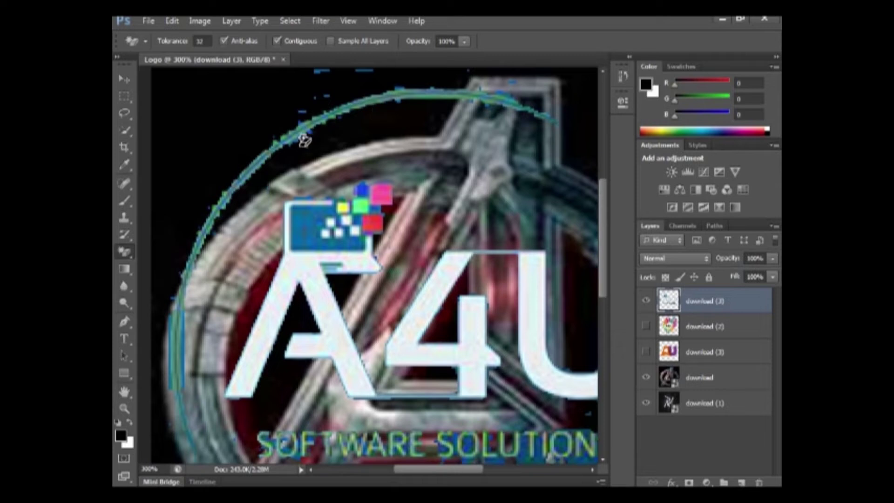
pyautogui.click(360, 187)
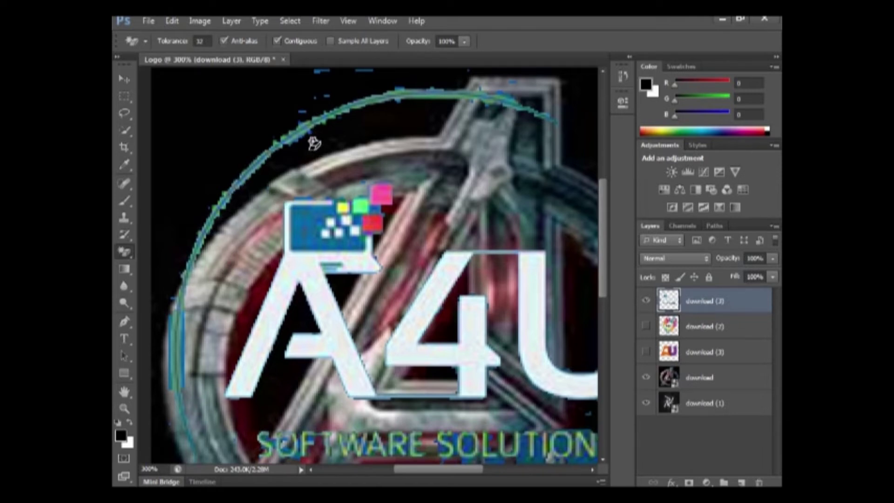
# - Erase the remaining blue patches along the left side and top of the A4U logo's arc
pyautogui.moveTo(260, 310); pyautogui.dragTo(342, 251)
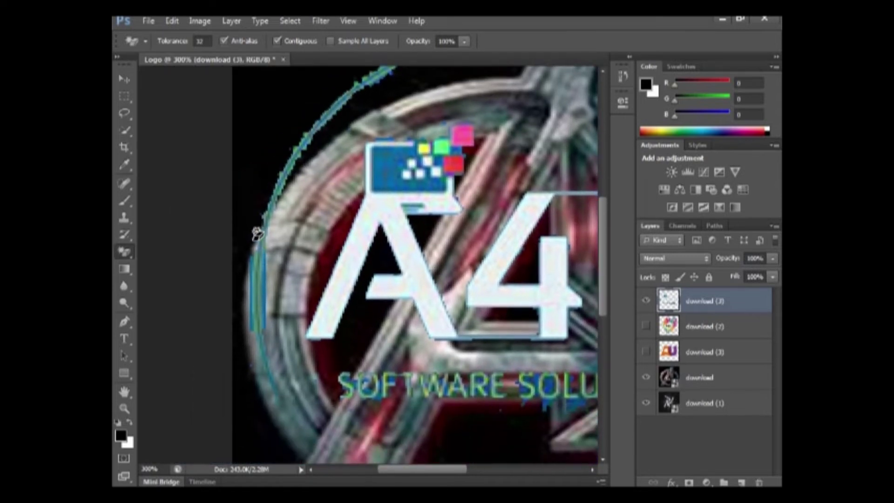
pyautogui.click(253, 263)
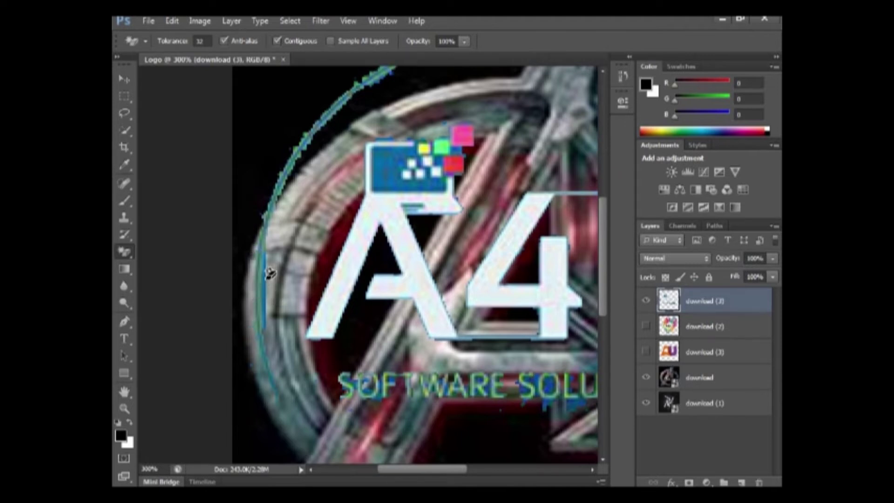
pyautogui.click(264, 279)
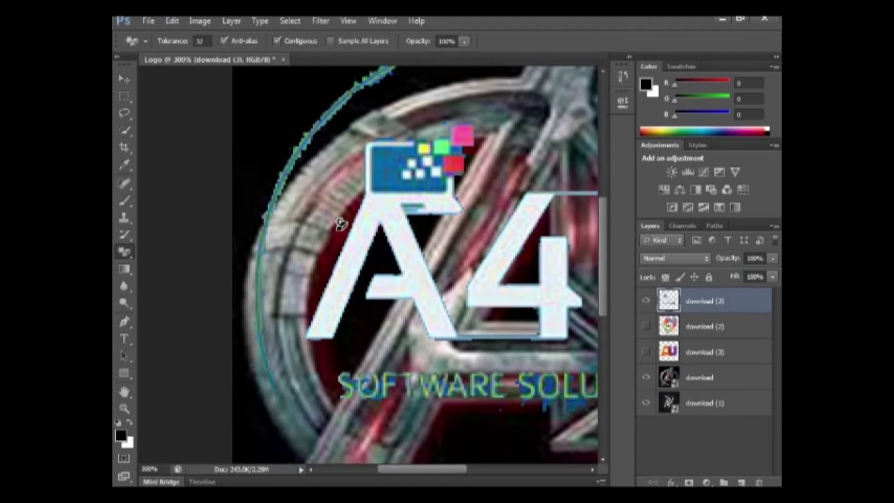
pyautogui.scroll(5, 326, 174)
pyautogui.hscroll(3, 326, 174)
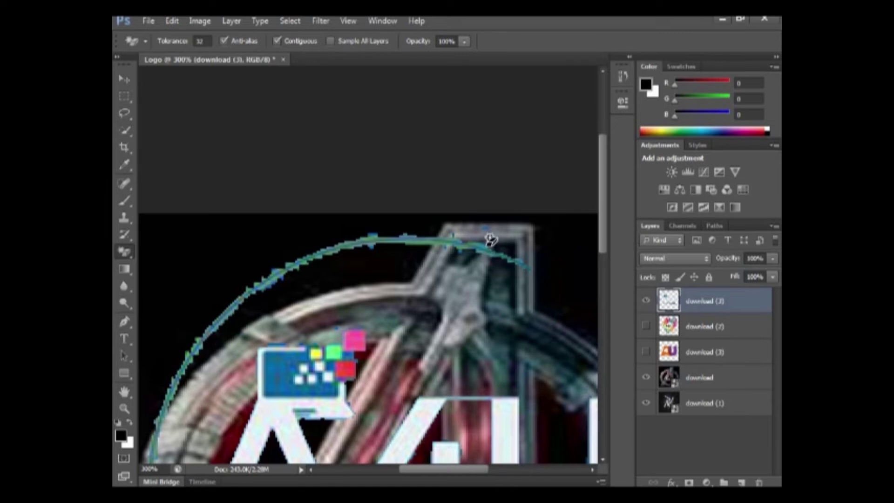
pyautogui.hotkey('ctrl', '1')
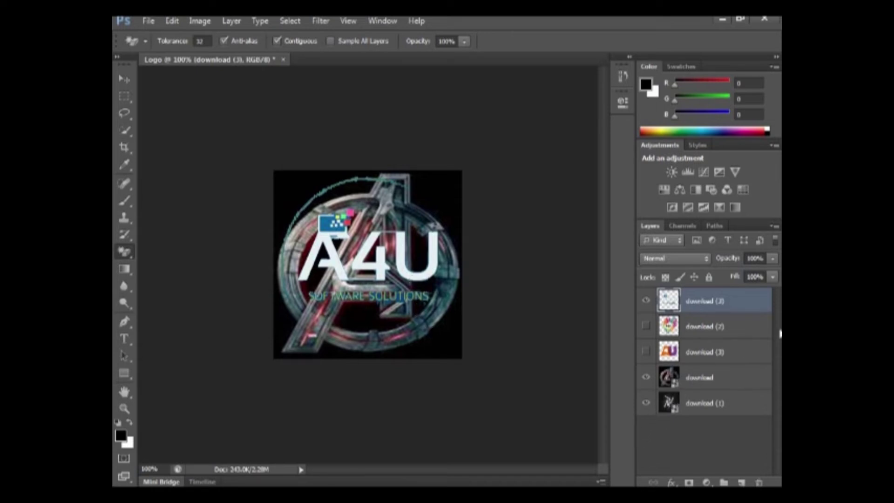
pyautogui.click(740, 379)
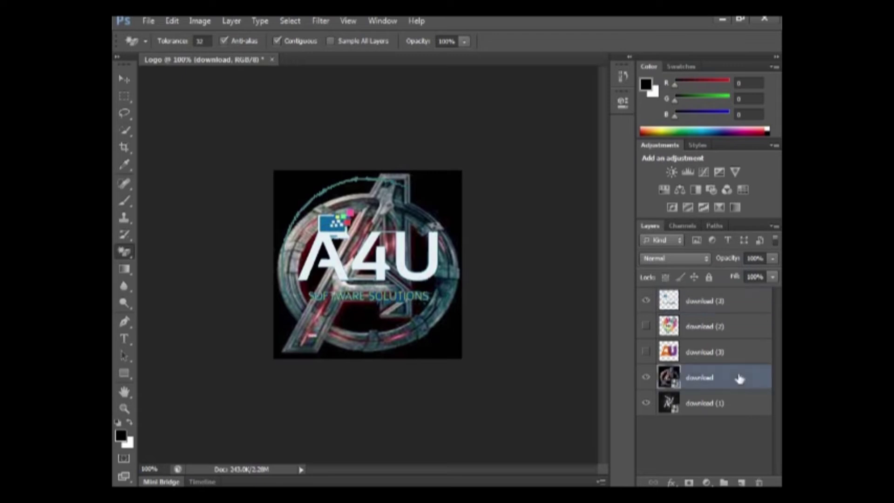
pyautogui.click(774, 260)
pyautogui.moveTo(768, 275); pyautogui.dragTo(741, 274)
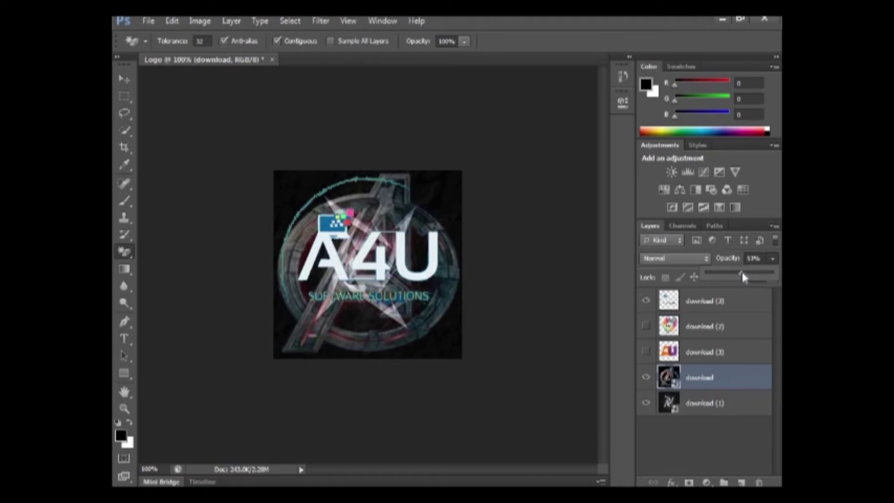
pyautogui.moveTo(741, 274); pyautogui.dragTo(774, 273)
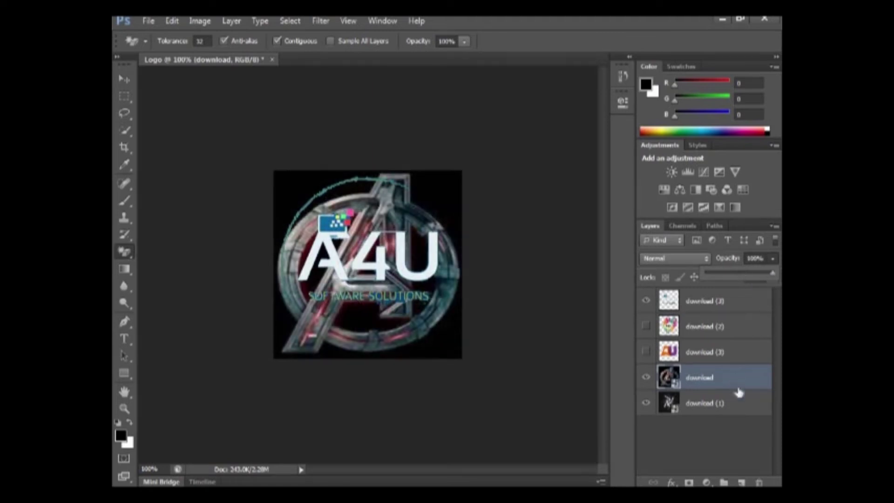
# - Move the star logo layer "download (1)" above the Avengers layer and set its opacity to 25%
pyautogui.click(740, 406)
pyautogui.moveTo(736, 397); pyautogui.dragTo(742, 367)
pyautogui.click(773, 259)
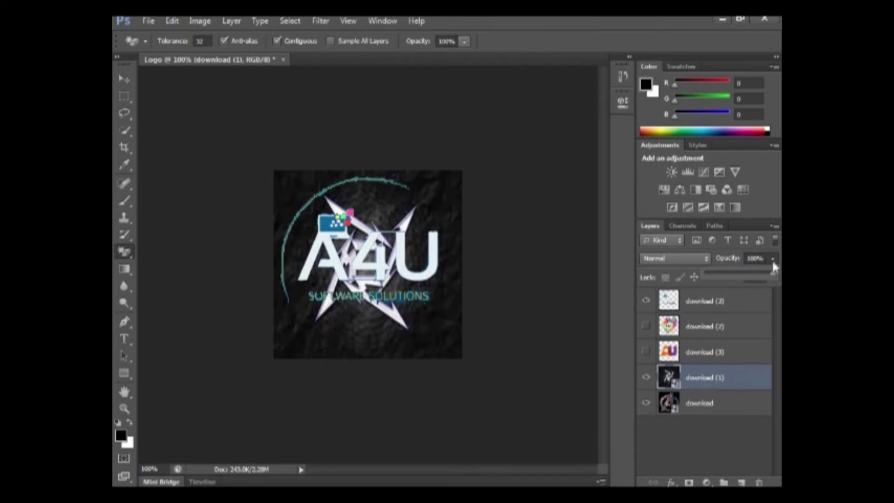
pyautogui.moveTo(745, 275); pyautogui.dragTo(732, 274)
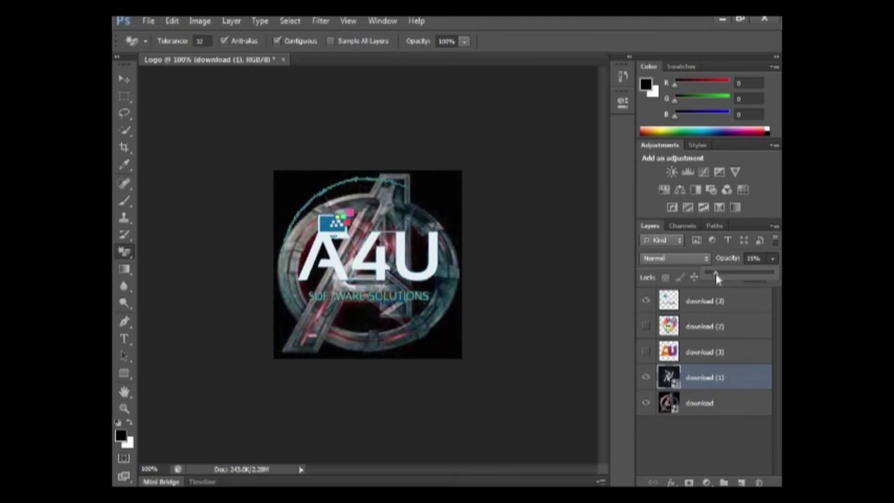
pyautogui.moveTo(708, 274)
pyautogui.mouseDown()
pyautogui.moveTo(734, 275)
pyautogui.moveTo(725, 275)
pyautogui.mouseUp()
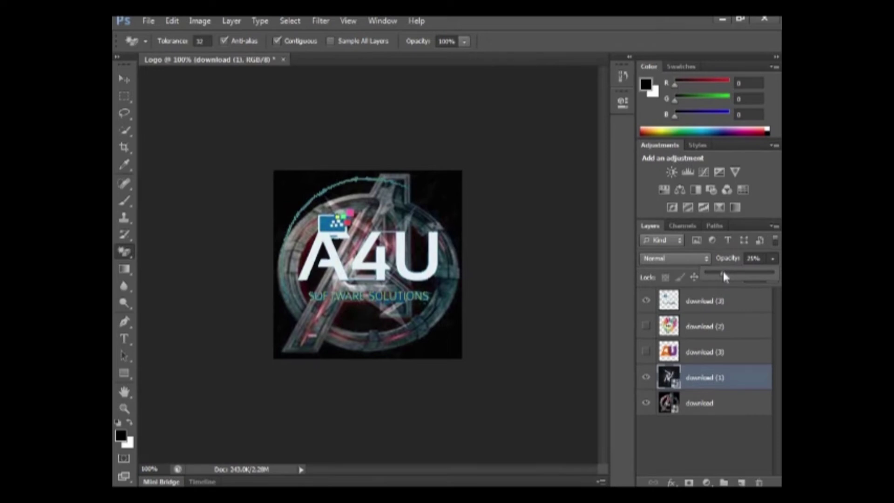
# - Enlarge the star logo layer from its center to about 71.3% width and 94.9% height, extending well past the canvas
pyautogui.click(740, 383)
pyautogui.hotkey('ctrl', 't')
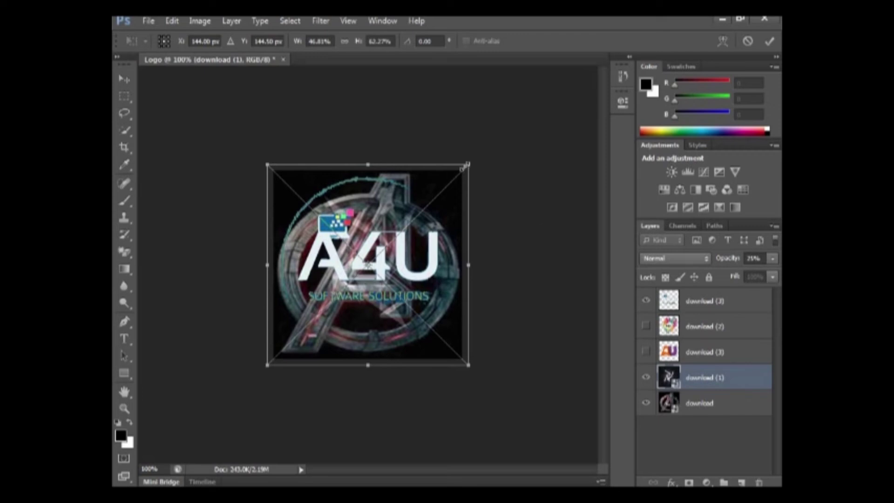
pyautogui.moveTo(466, 165); pyautogui.dragTo(561, 156)
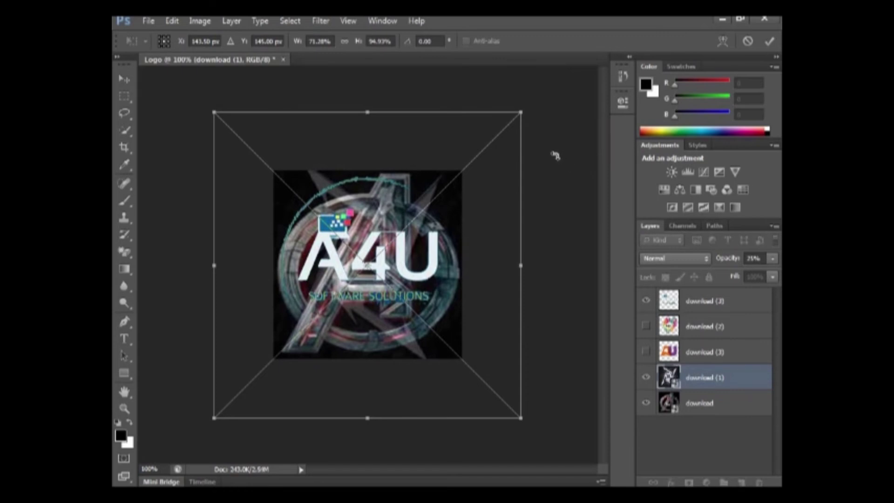
pyautogui.press('Return')
pyautogui.press('e')
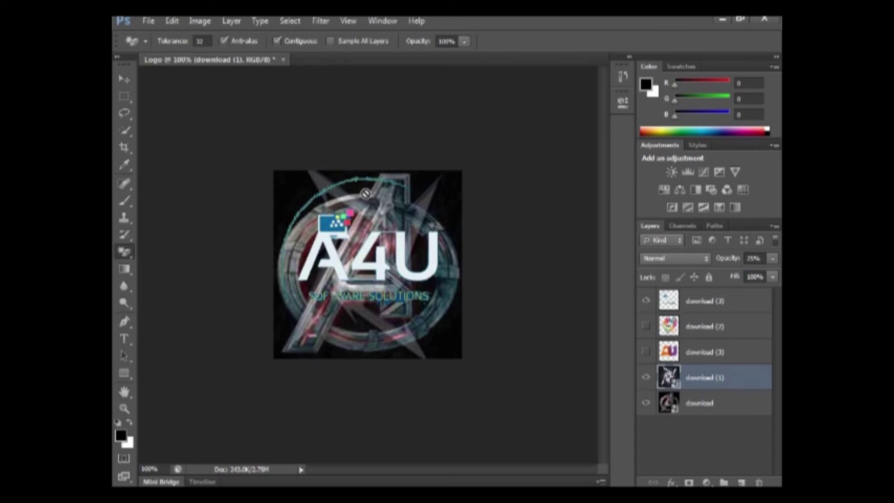
pyautogui.click(125, 78)
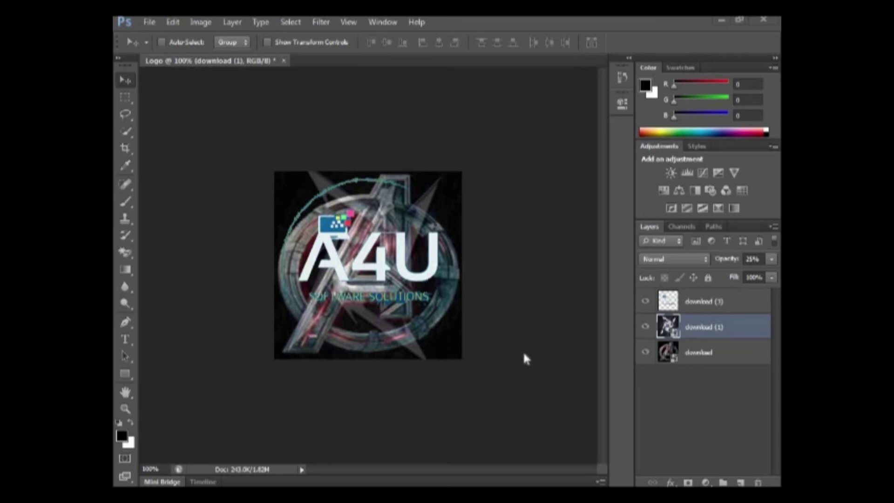
# - Save the document as Logo in Photoshop PSD format with layers and Maximize Compatibility enabled
pyautogui.click(151, 21)
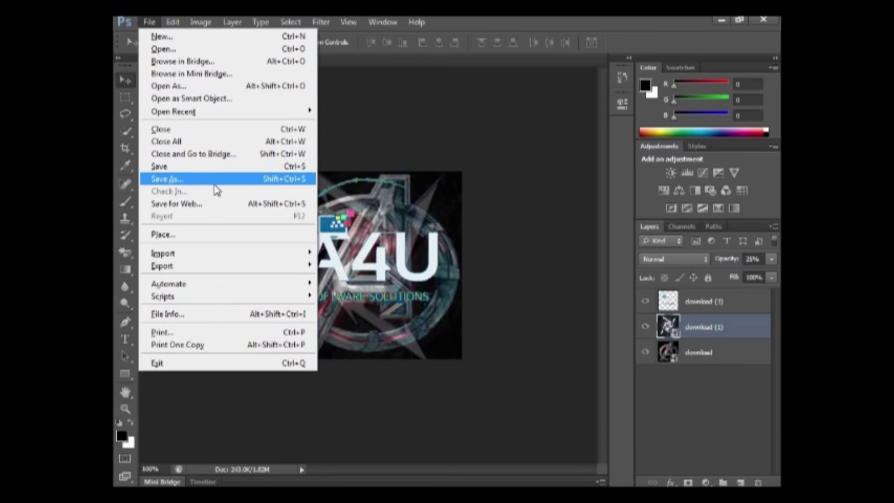
pyautogui.click(244, 187)
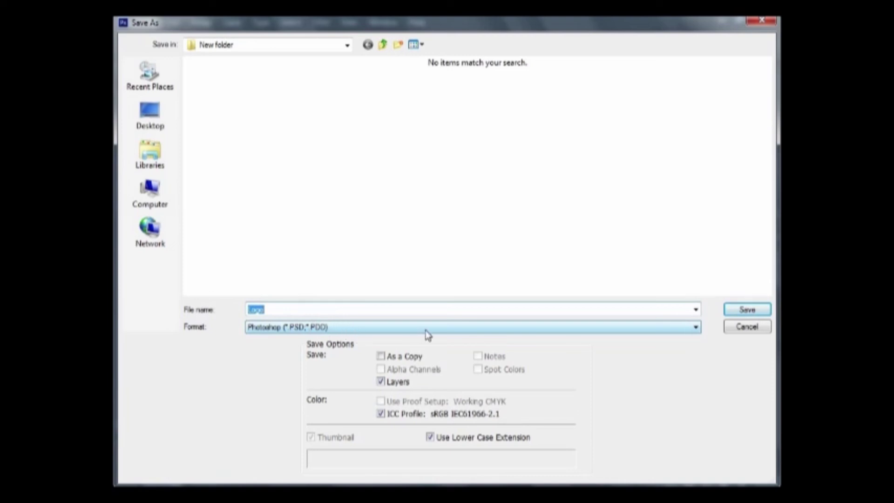
pyautogui.click(734, 315)
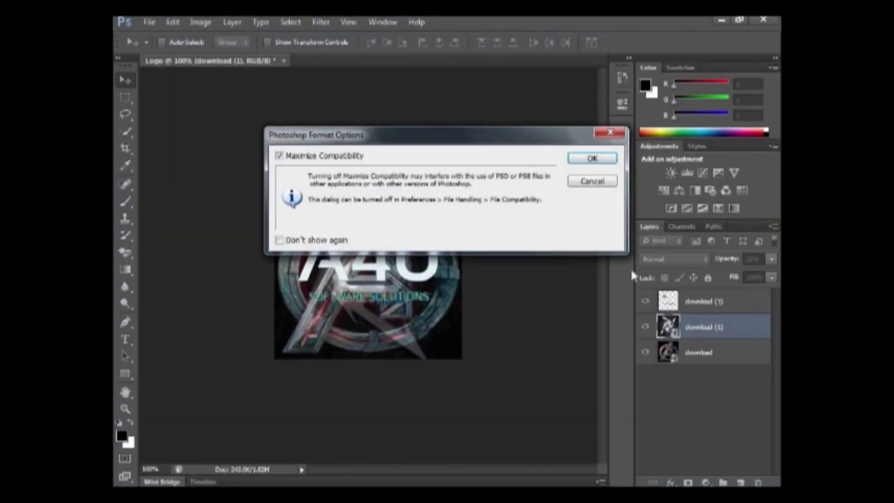
pyautogui.click(589, 159)
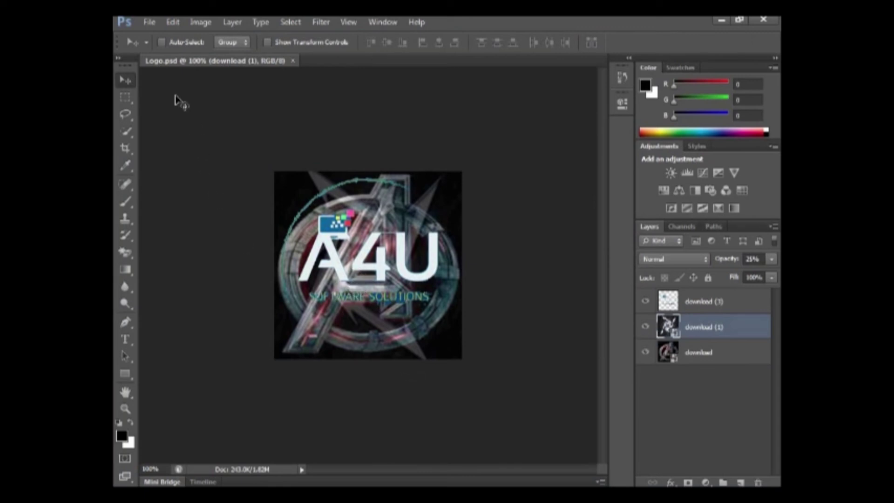
# - Save a JPEG copy as Logo.jpg at quality 12 (Maximum) with the Baseline ("Standard") format option
pyautogui.click(150, 24)
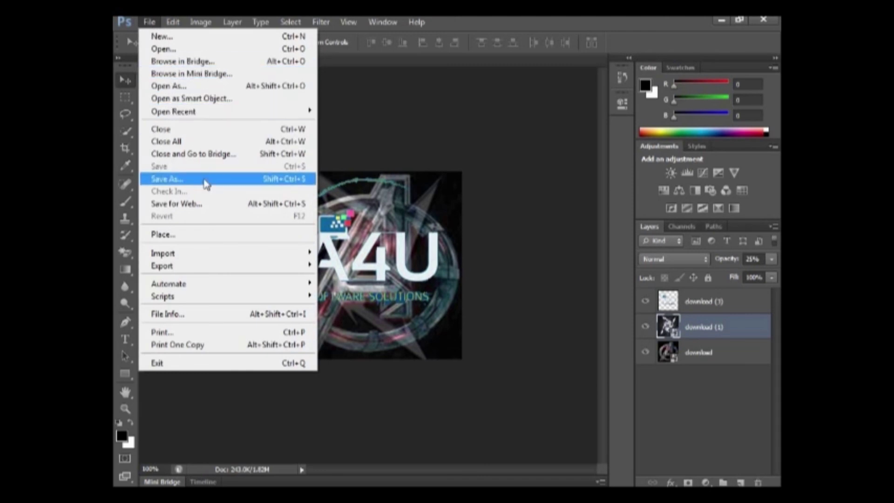
pyautogui.click(225, 183)
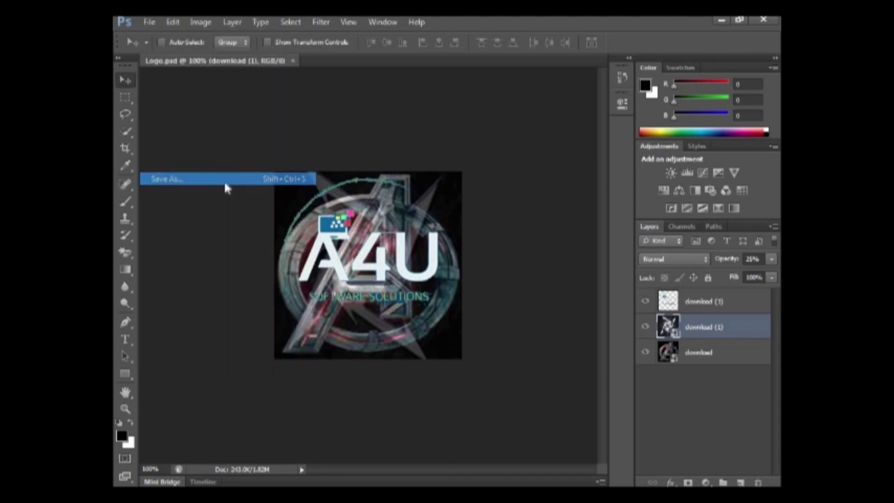
pyautogui.click(339, 329)
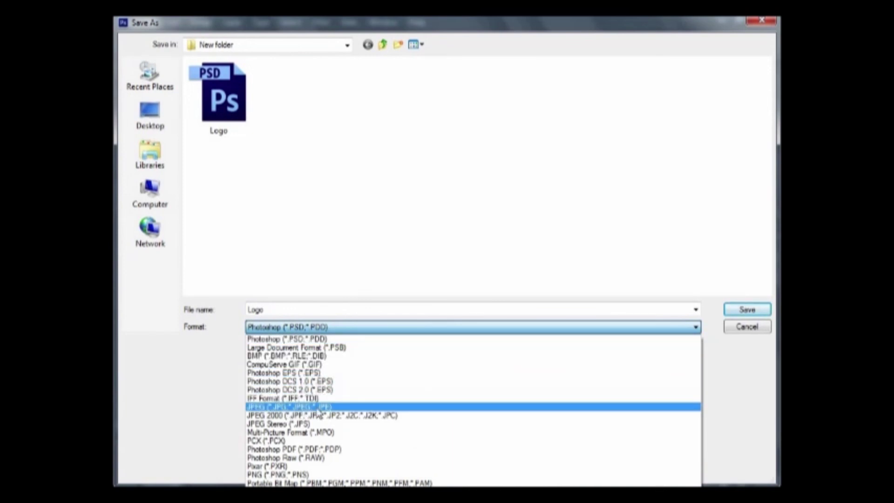
pyautogui.click(332, 407)
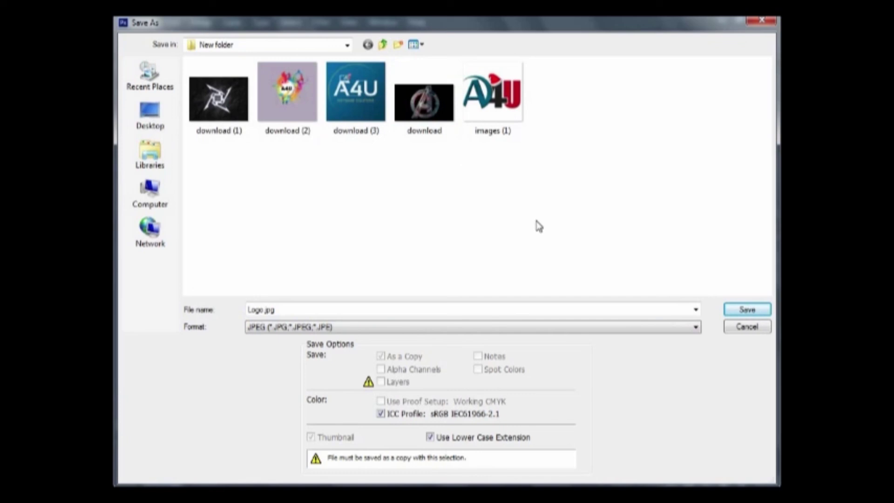
pyautogui.click(744, 311)
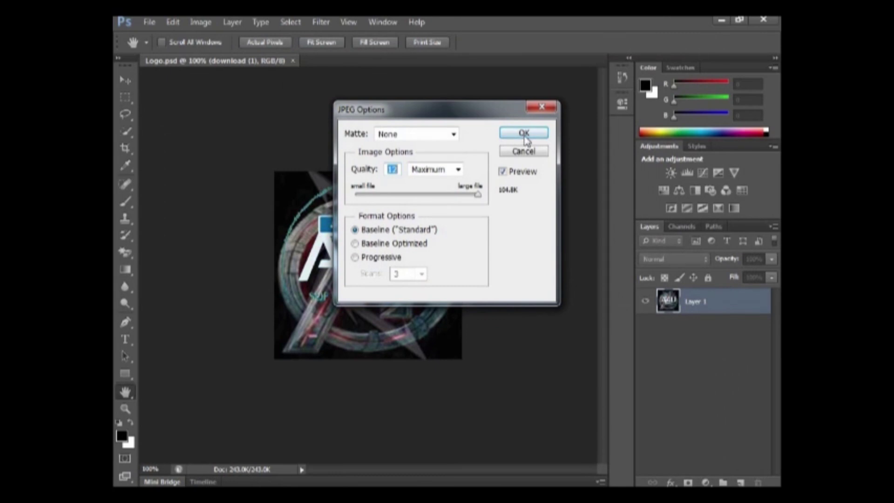
pyautogui.click(524, 135)
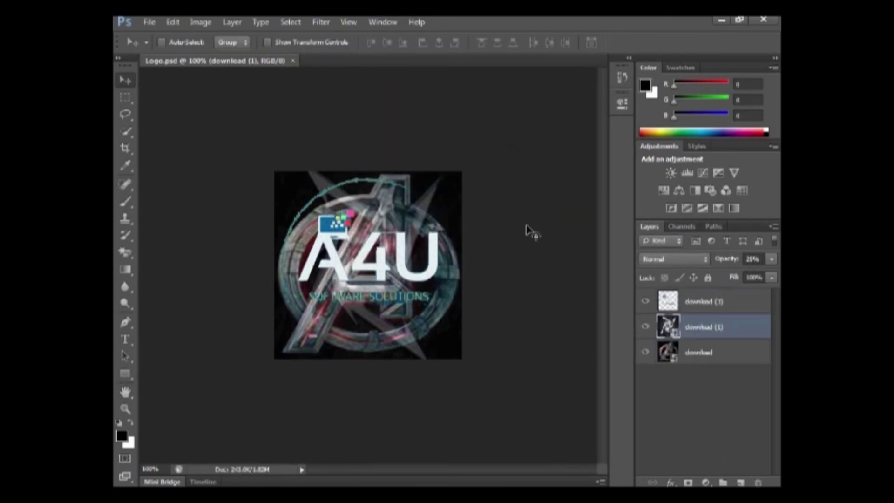